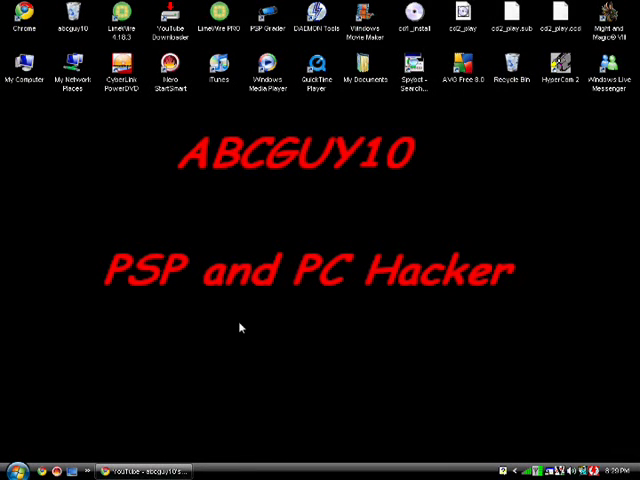
# Step: Launch TightVNC Viewer from the Start menu's Programs > TightVNC entries
pyautogui.click(18, 470)
pyautogui.moveTo(90, 306)
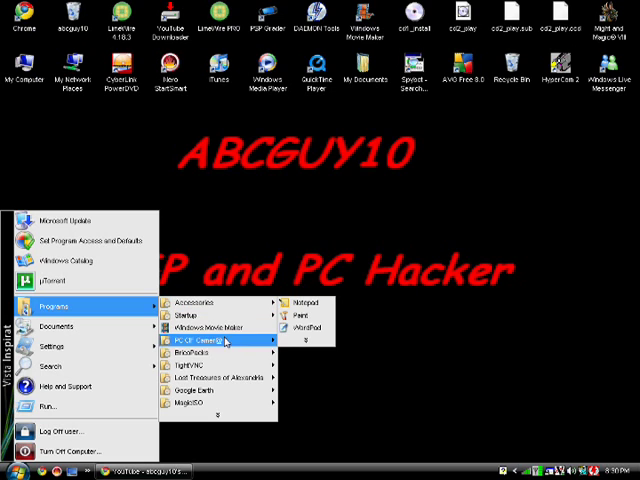
pyautogui.moveTo(215, 365)
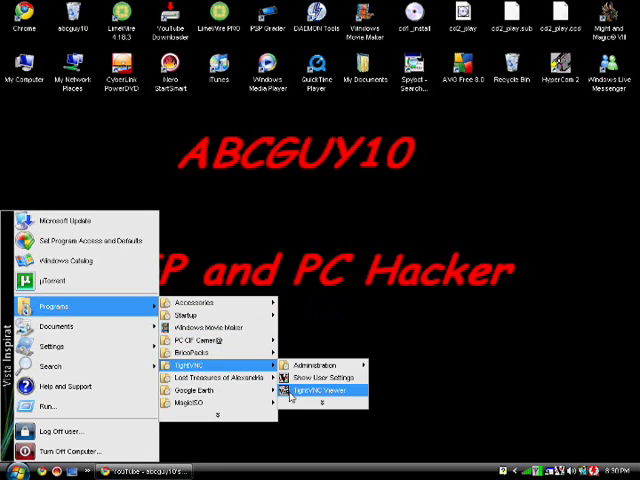
pyautogui.click(318, 390)
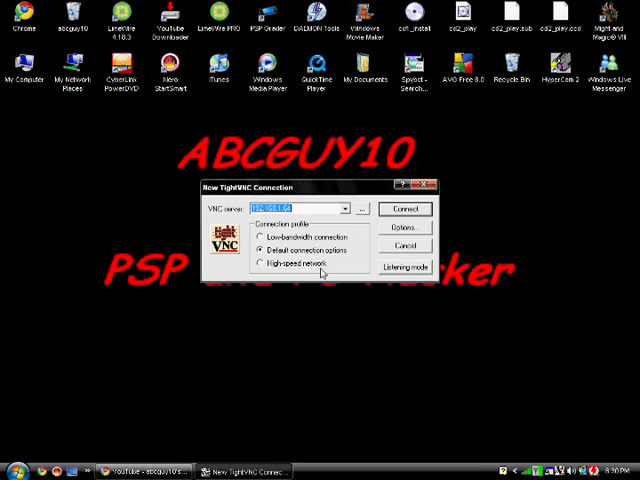
# Step: Connect to 192.168.1.64 and confirm the VNC password to log in
pyautogui.click(405, 209)
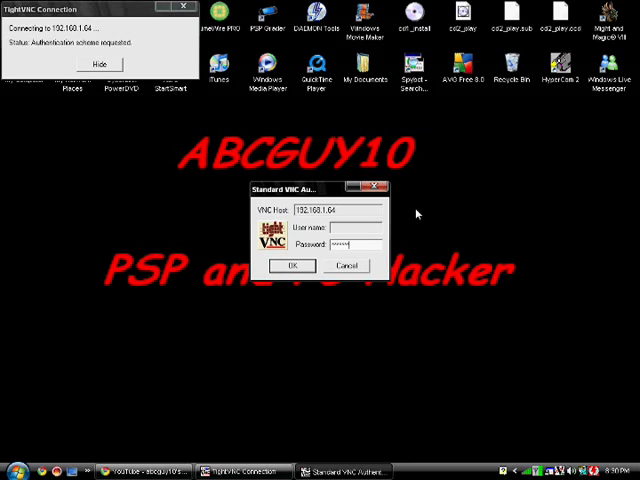
pyautogui.click(292, 266)
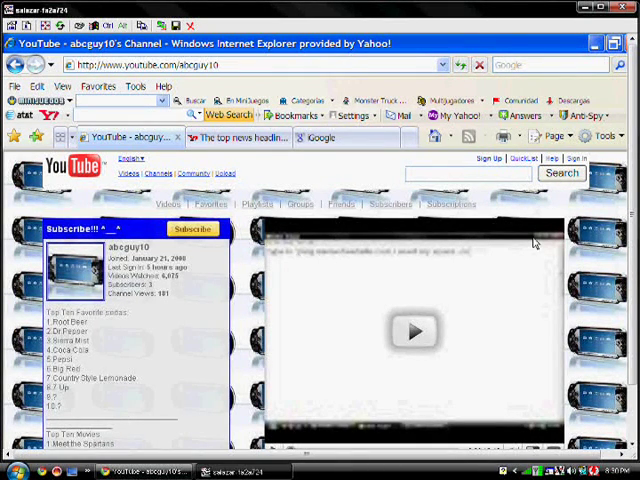
pyautogui.moveTo(632, 213); pyautogui.dragTo(633, 250)
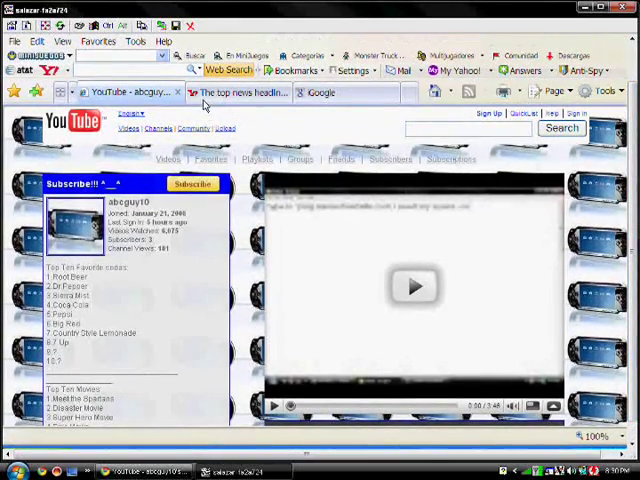
# Step: Switch the remote view to full screen with Ctrl+Alt+Shift+F
pyautogui.hotkey('ctrl', 'alt', 'shift', 'f')
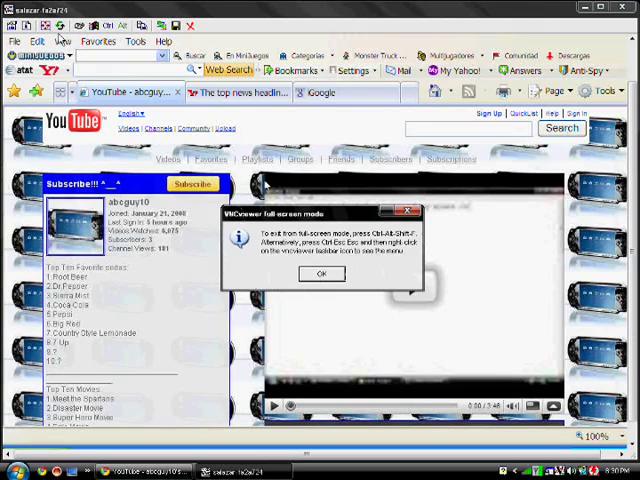
# Step: Dismiss the full-screen notice, browse the remote Start menu's Documents, then close it
pyautogui.click(320, 276)
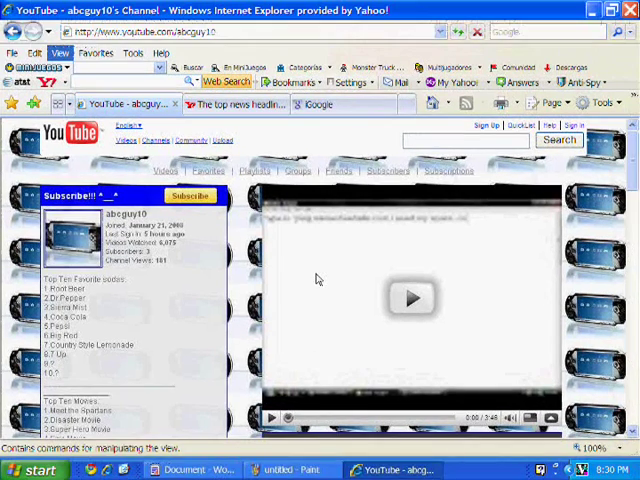
pyautogui.click(40, 469)
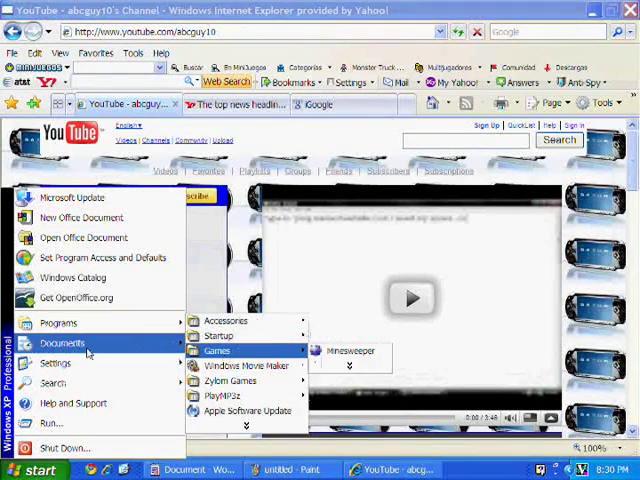
pyautogui.moveTo(62, 343)
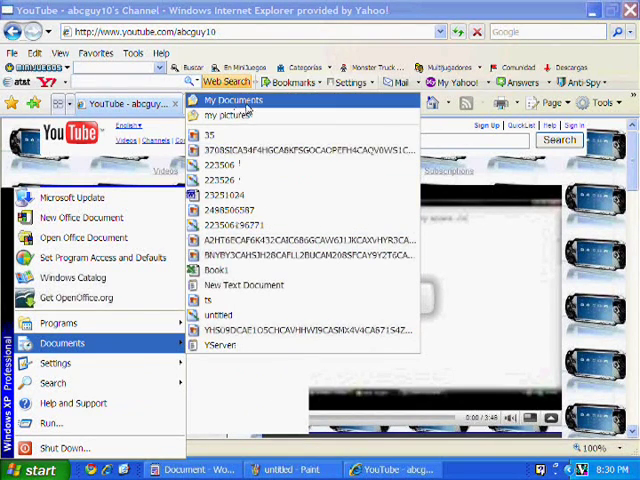
pyautogui.press('Escape')
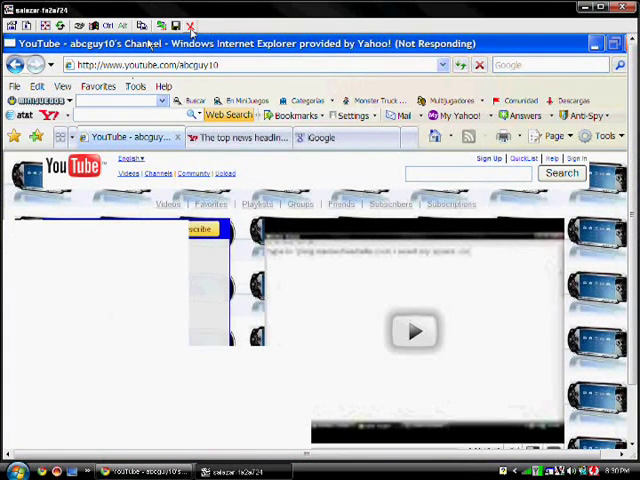
# Step: Close the TightVNC Viewer window to disconnect from the remote PC
pyautogui.click(620, 9)
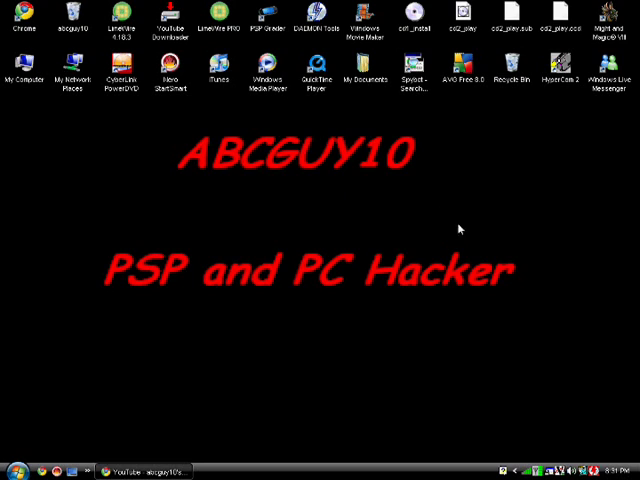